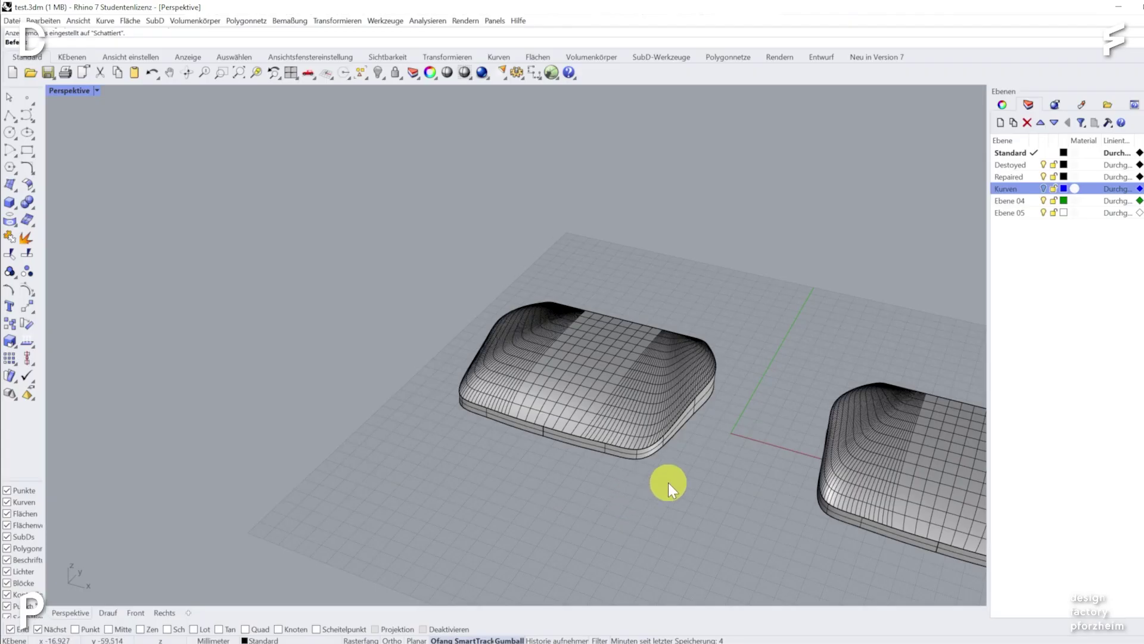
Orbit around the two surface models, selecting and clearing faces to inspect the front model.
mouse_move(667, 482)
right_down()
mouse_move(802, 467)
mouse_move(751, 457)
mouse_move(703, 477)
mouse_move(681, 447)
mouse_move(669, 363)
mouse_move(621, 451)
mouse_move(585, 470)
right_up()
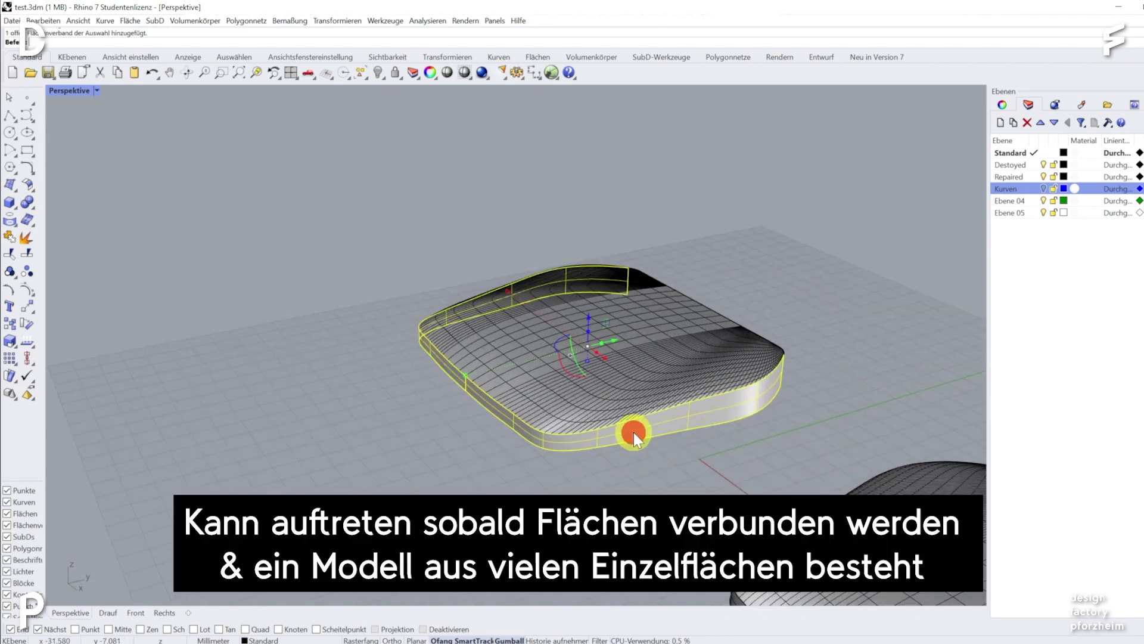
click(638, 391)
click(686, 463)
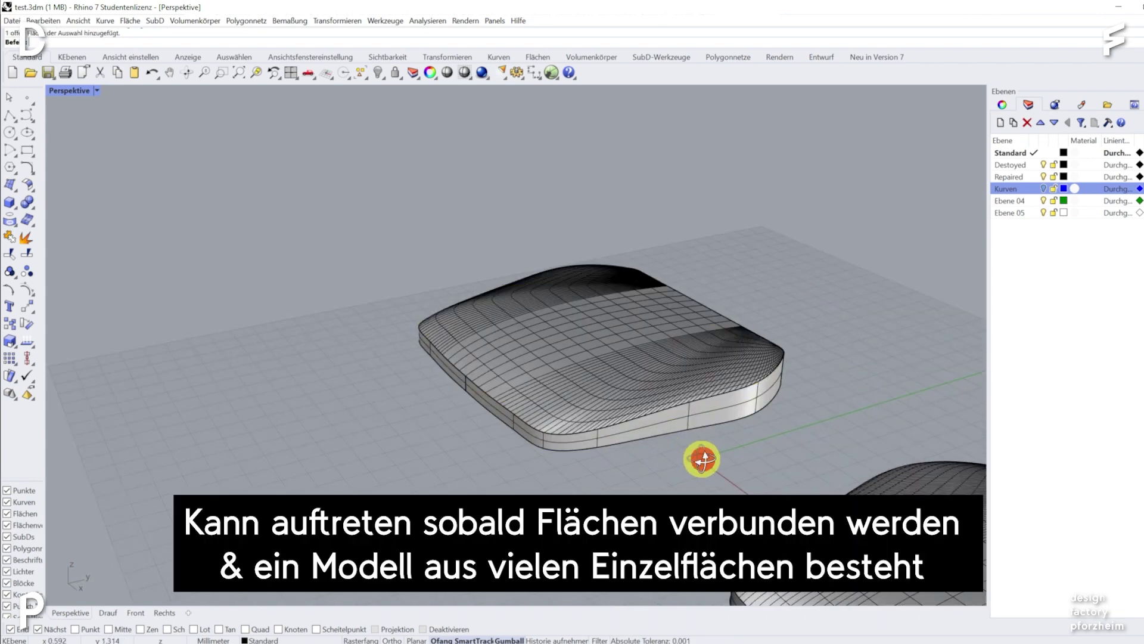
right_drag(685, 463, 564, 425)
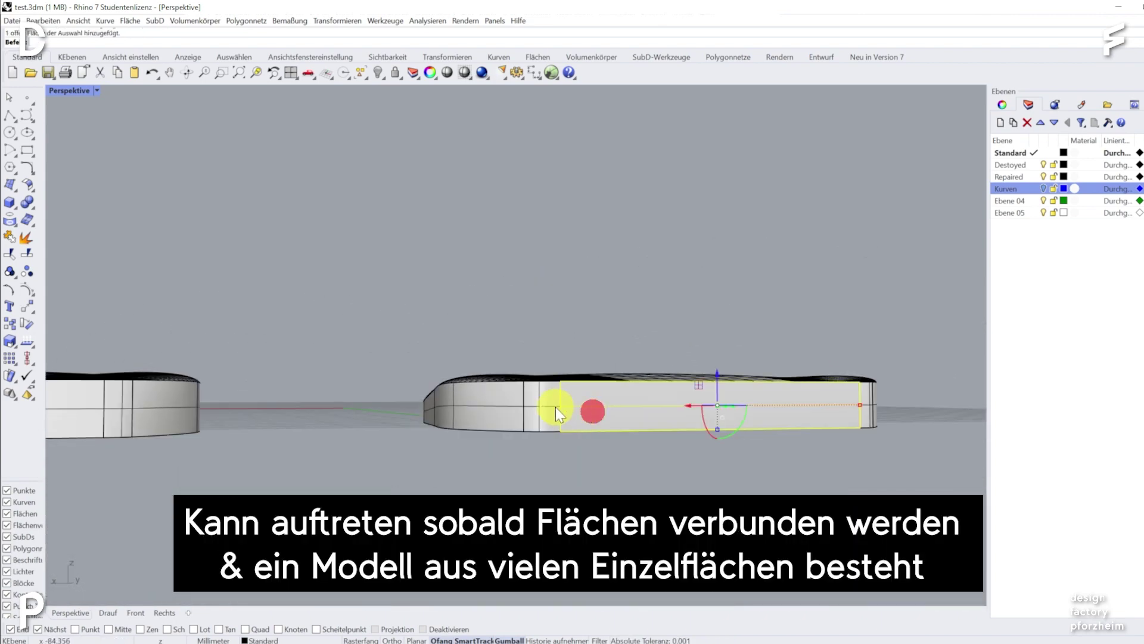
click(535, 463)
mouse_move(535, 464)
right_down()
mouse_move(554, 536)
mouse_move(756, 496)
mouse_move(652, 549)
mouse_move(600, 447)
mouse_move(833, 460)
mouse_move(592, 413)
mouse_move(654, 370)
right_up()
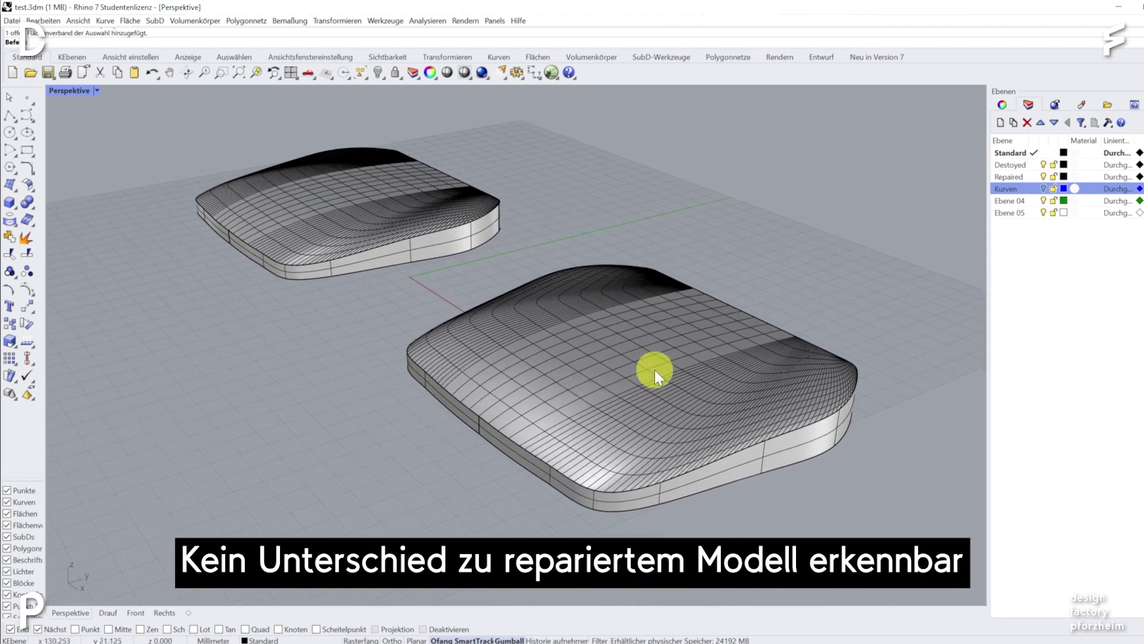
click(745, 438)
click(396, 417)
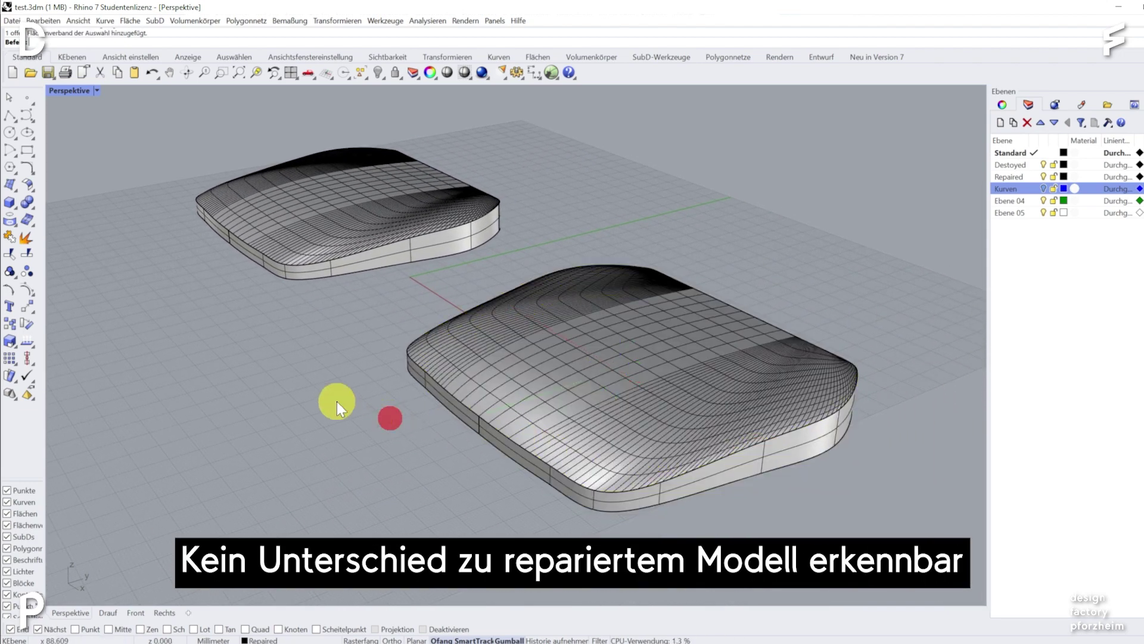
mouse_move(338, 402)
right_down()
mouse_move(738, 476)
mouse_move(723, 472)
mouse_move(708, 528)
mouse_move(731, 491)
mouse_move(769, 467)
mouse_move(737, 493)
mouse_move(721, 486)
right_up()
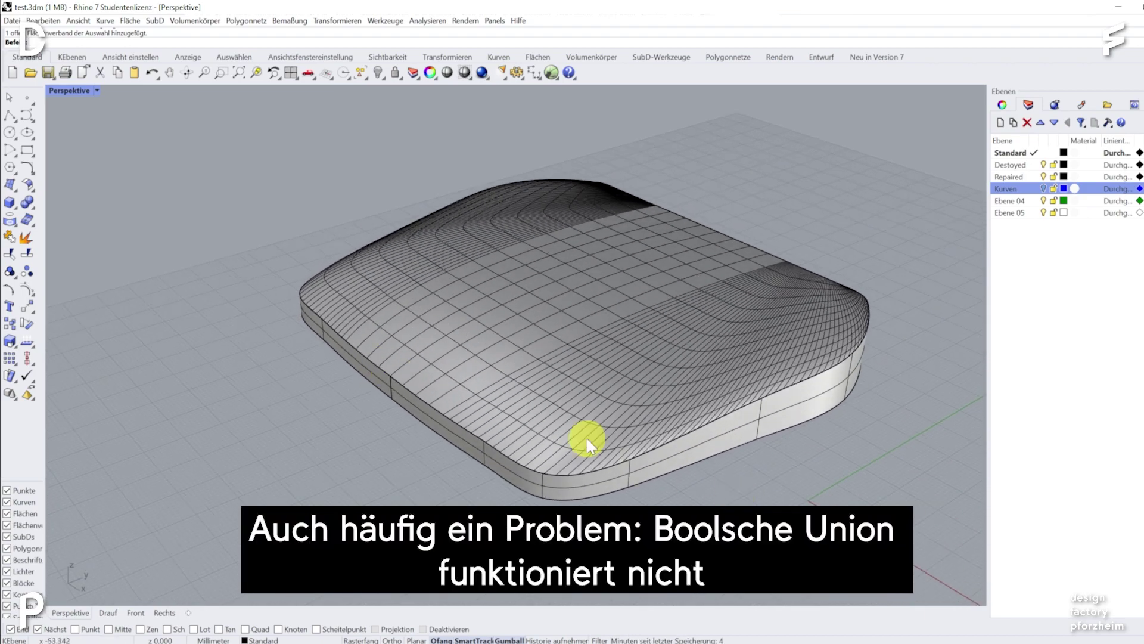
Window-select the damaged model's six faces and attempt a Boolean Union, which fails.
drag(249, 134, 249, 135)
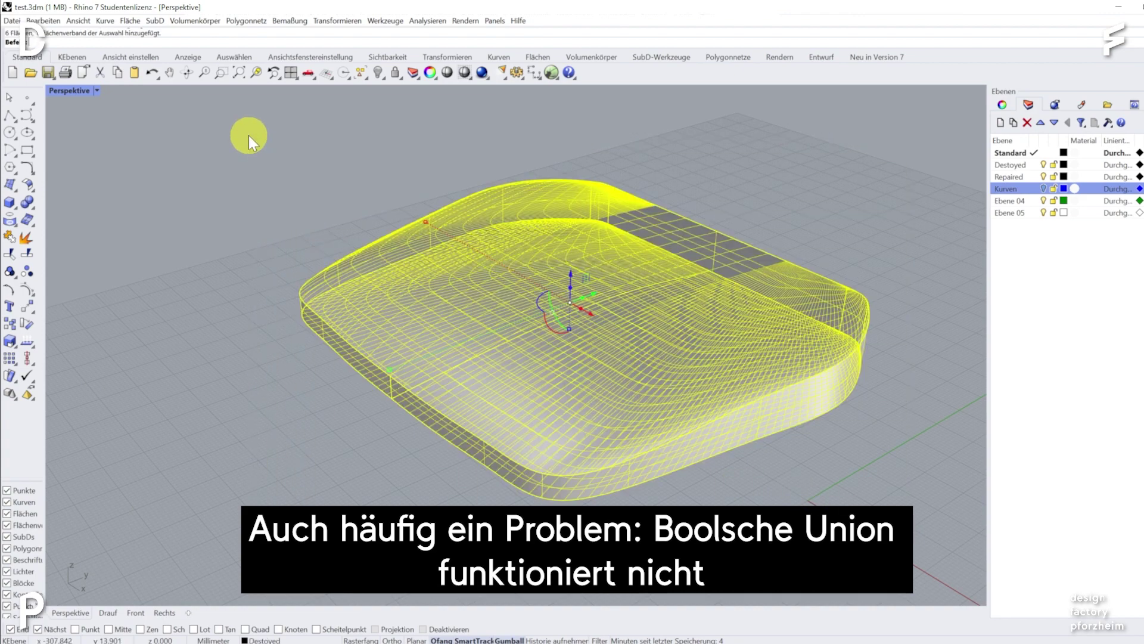
click(27, 201)
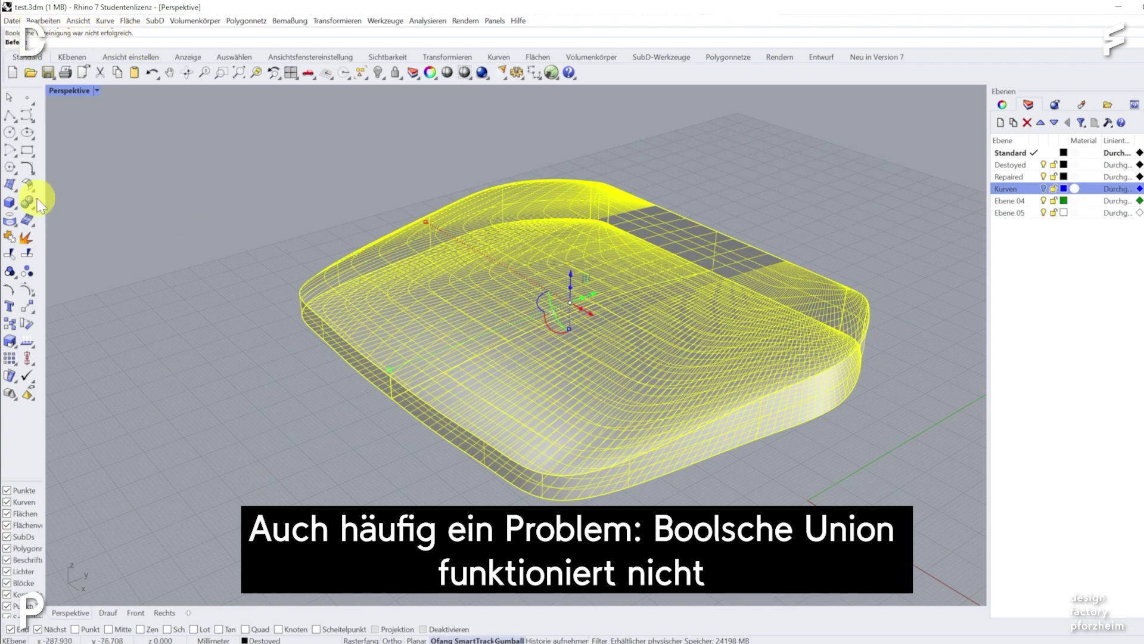
scroll(525, 503, down, 2)
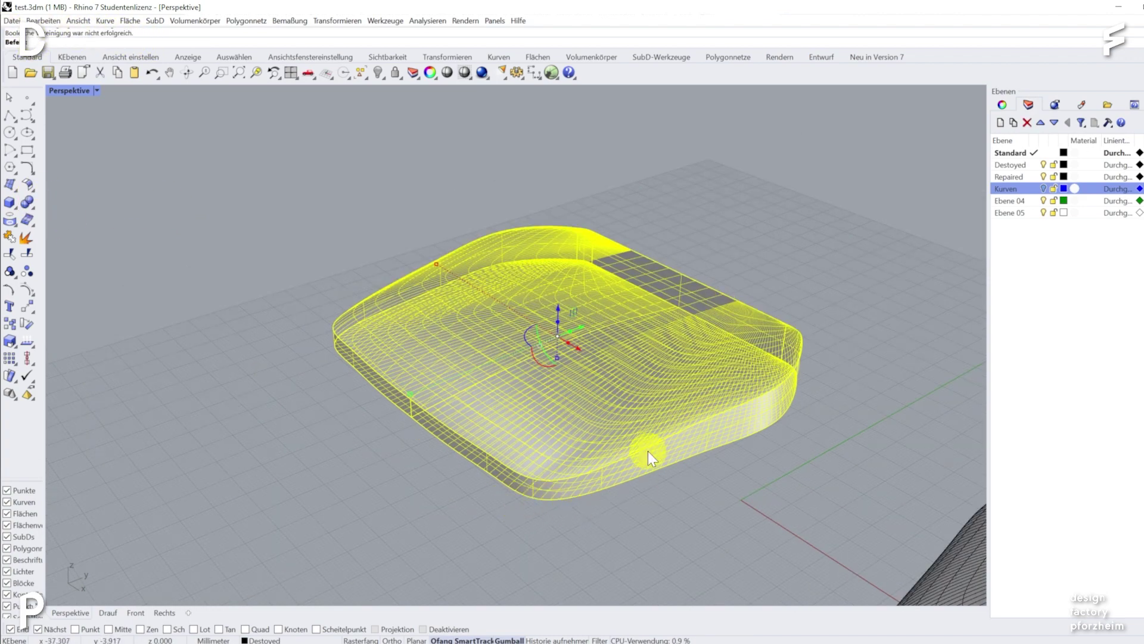
right_drag(649, 452, 738, 484)
click(738, 484)
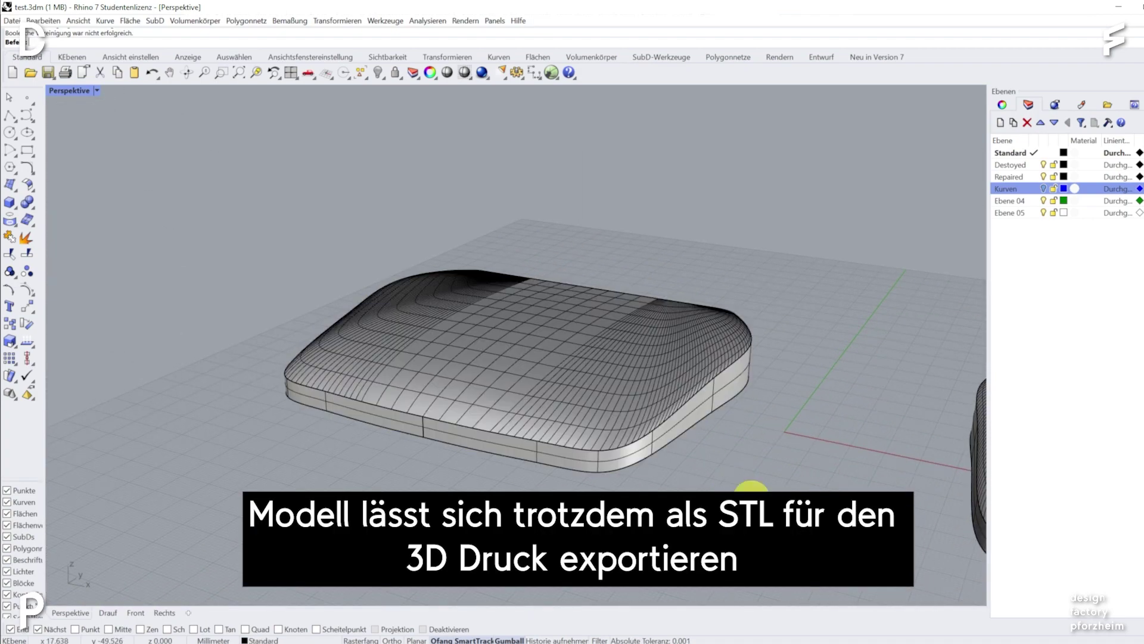
Reselect the damaged model and export the selection as destoyed.stl.
drag(202, 255, 202, 231)
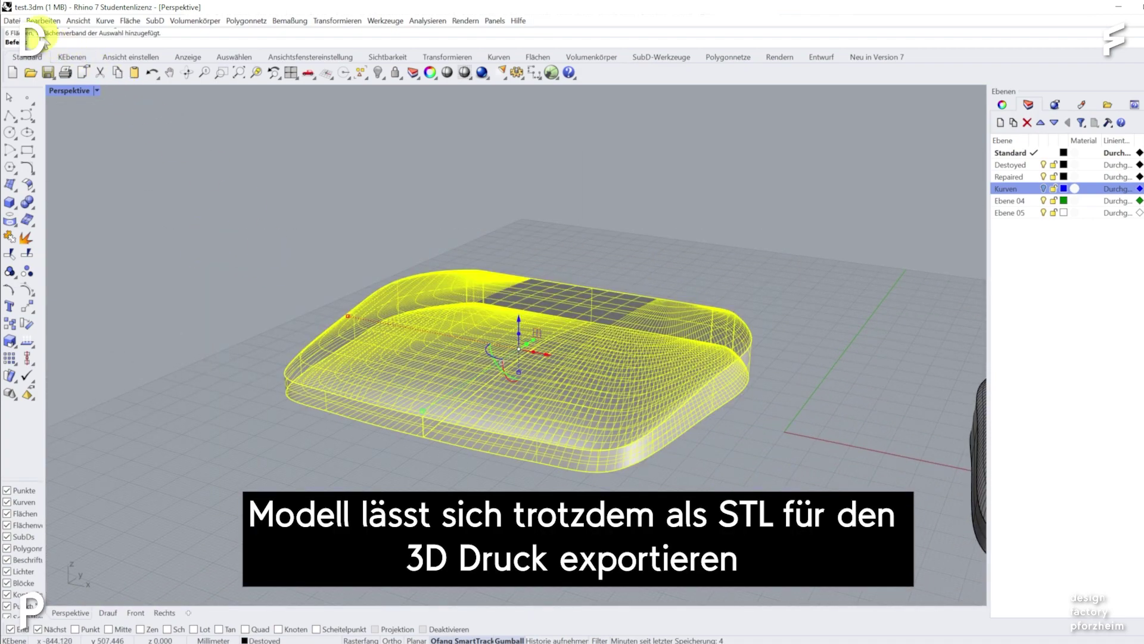
click(12, 21)
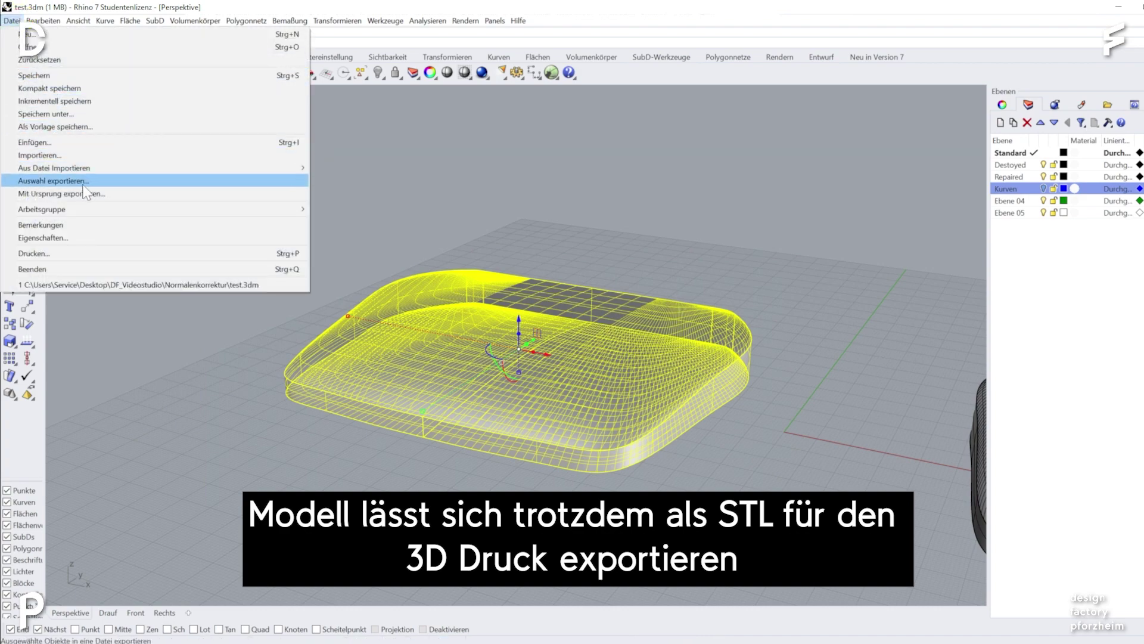
click(86, 182)
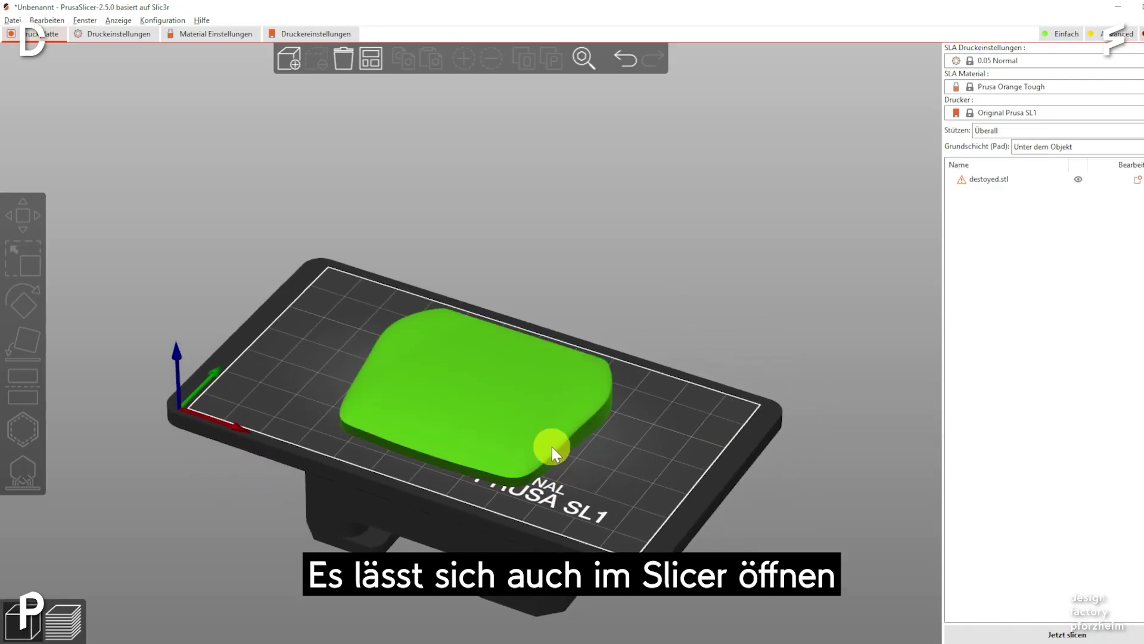
Slice destoyed.stl in PrusaSlicer and view the preview from a low side angle.
mouse_move(504, 481)
mouse_down()
mouse_move(593, 551)
mouse_move(620, 533)
mouse_move(625, 508)
mouse_move(578, 493)
mouse_move(543, 506)
mouse_move(513, 530)
mouse_move(546, 583)
mouse_move(513, 582)
mouse_up()
click(80, 633)
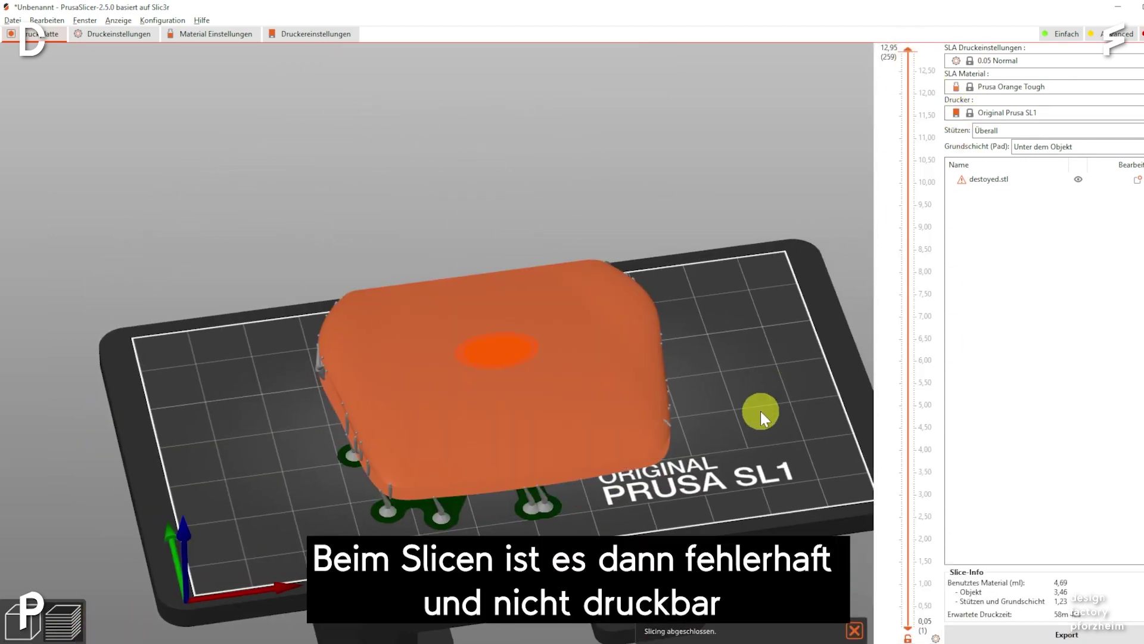
mouse_move(760, 410)
mouse_down()
mouse_move(784, 381)
mouse_move(757, 381)
mouse_move(753, 391)
mouse_move(875, 168)
mouse_up()
Cut the preview to layers 10.75 and 5.15, then restore all layers, revealing loose faces.
drag(914, 53, 908, 156)
mouse_move(907, 207)
mouse_down()
mouse_move(905, 402)
mouse_move(902, 326)
mouse_up()
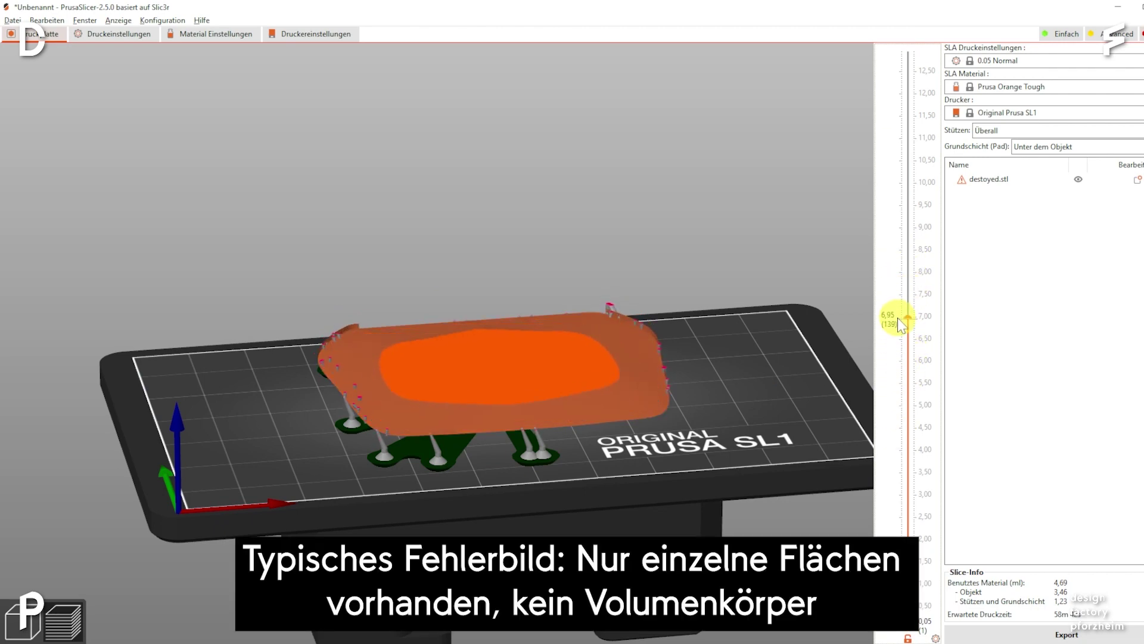
mouse_move(858, 268)
mouse_down()
mouse_move(666, 420)
mouse_move(715, 358)
mouse_move(724, 367)
mouse_move(660, 396)
mouse_up()
mouse_move(906, 231)
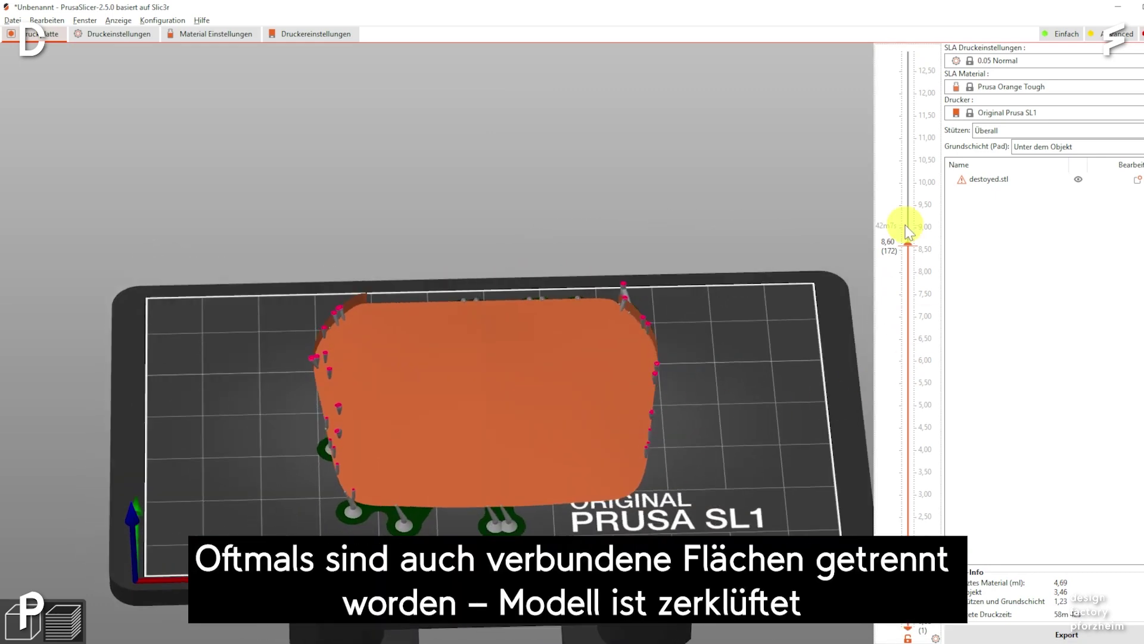
drag(908, 239, 927, 37)
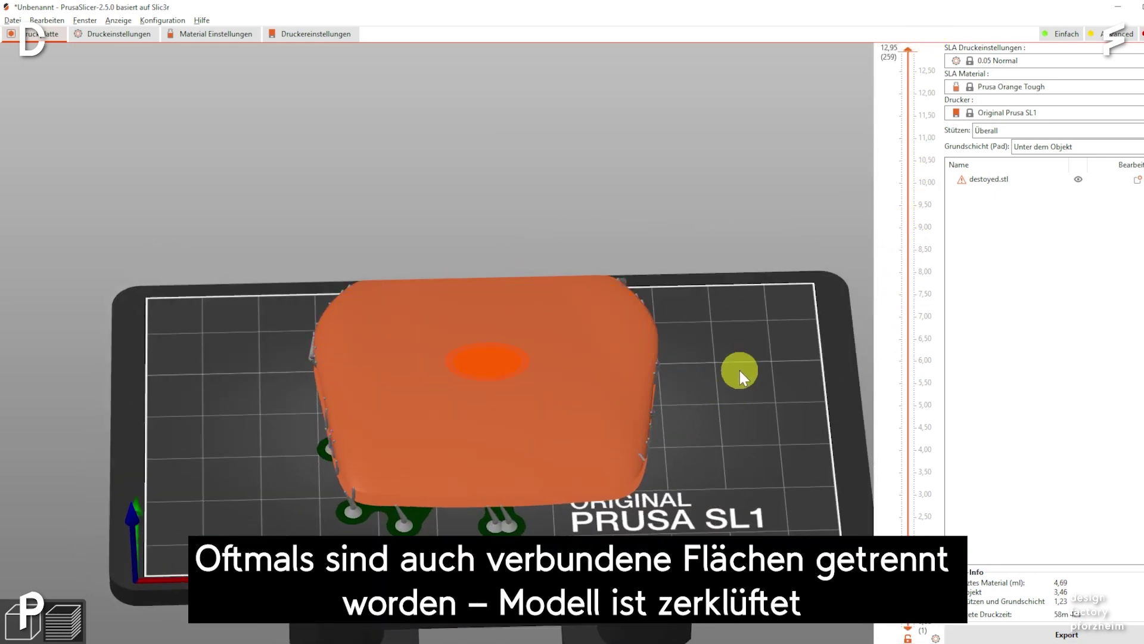
drag(739, 370, 742, 350)
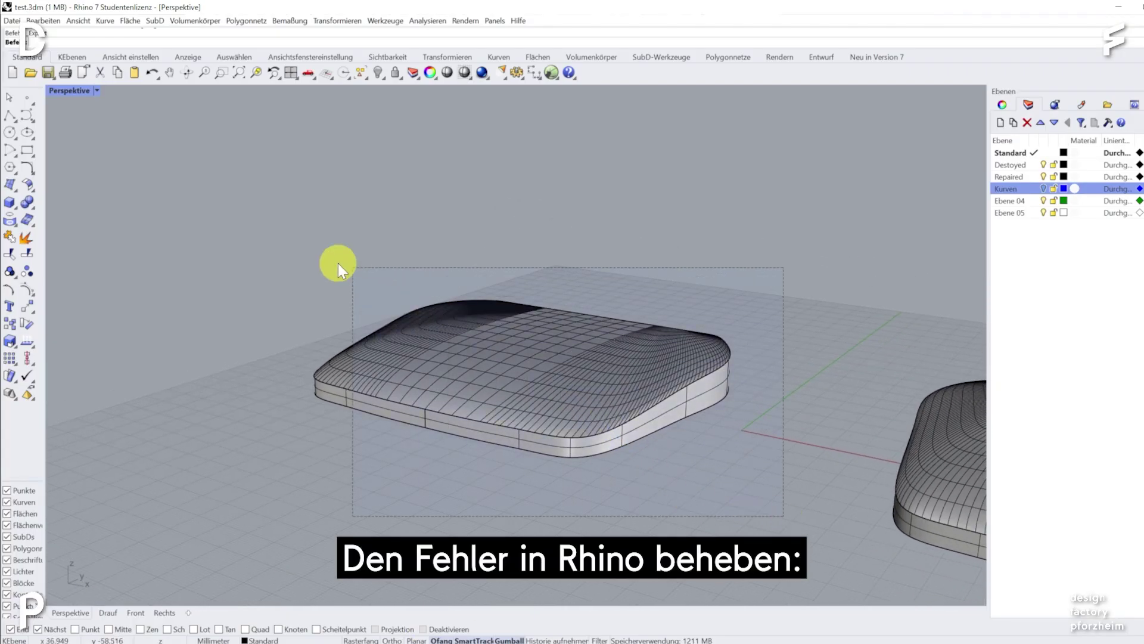
Show the damaged model's normal arrows with Dir, zooming in to inspect underneath and above.
drag(338, 263, 267, 226)
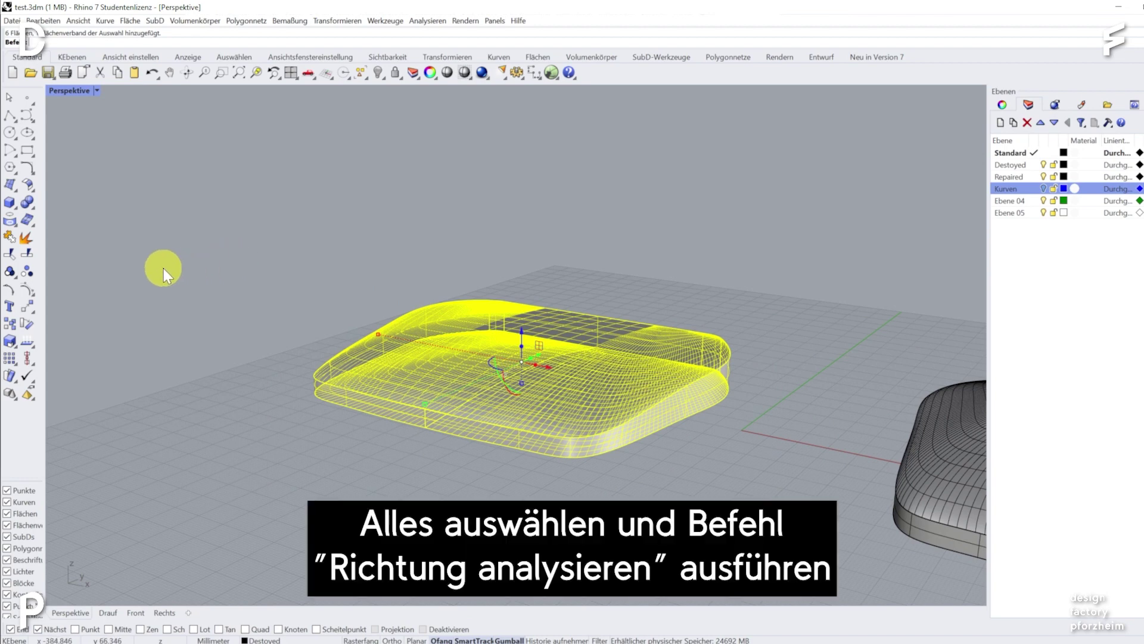
click(28, 341)
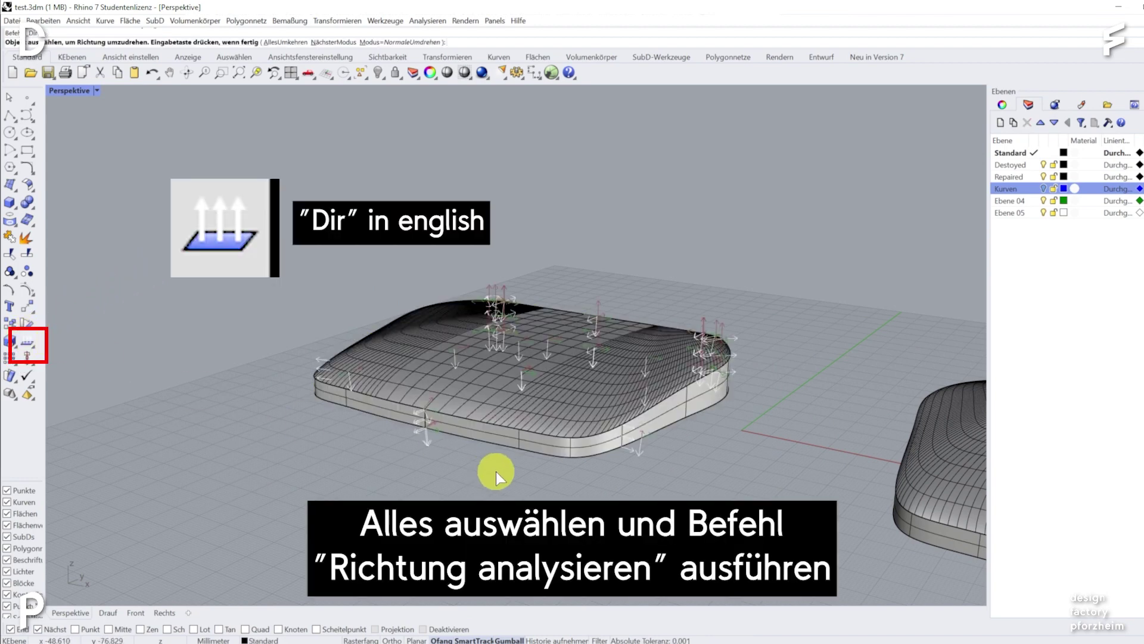
scroll(496, 471, up, 2)
scroll(639, 493, up, 1)
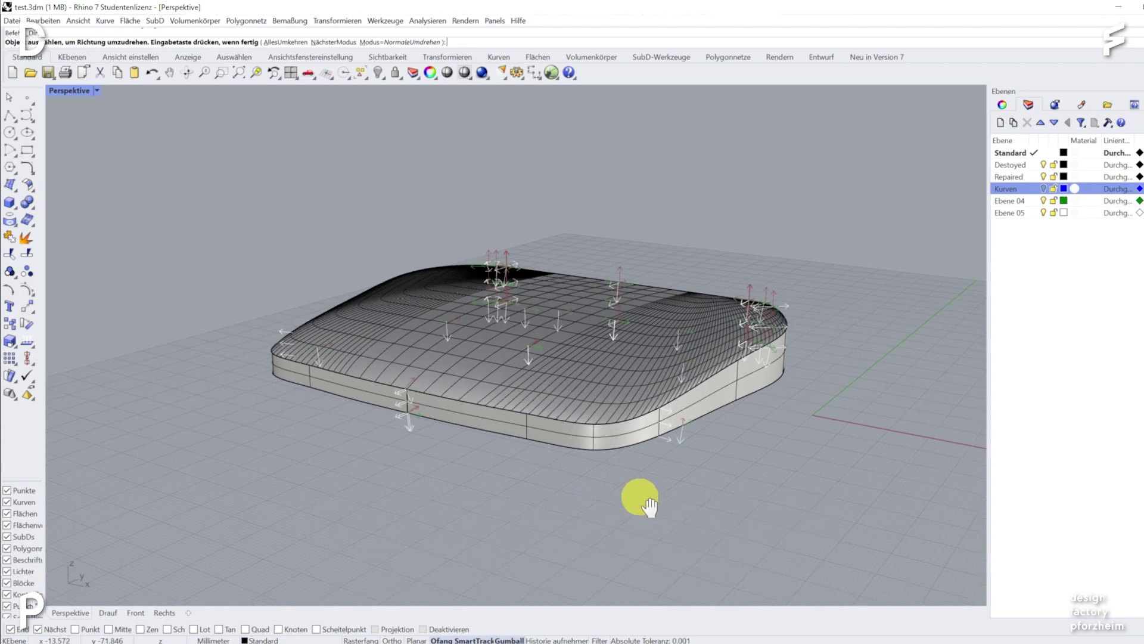
scroll(638, 498, up, 1)
scroll(619, 495, up, 1)
scroll(626, 481, up, 2)
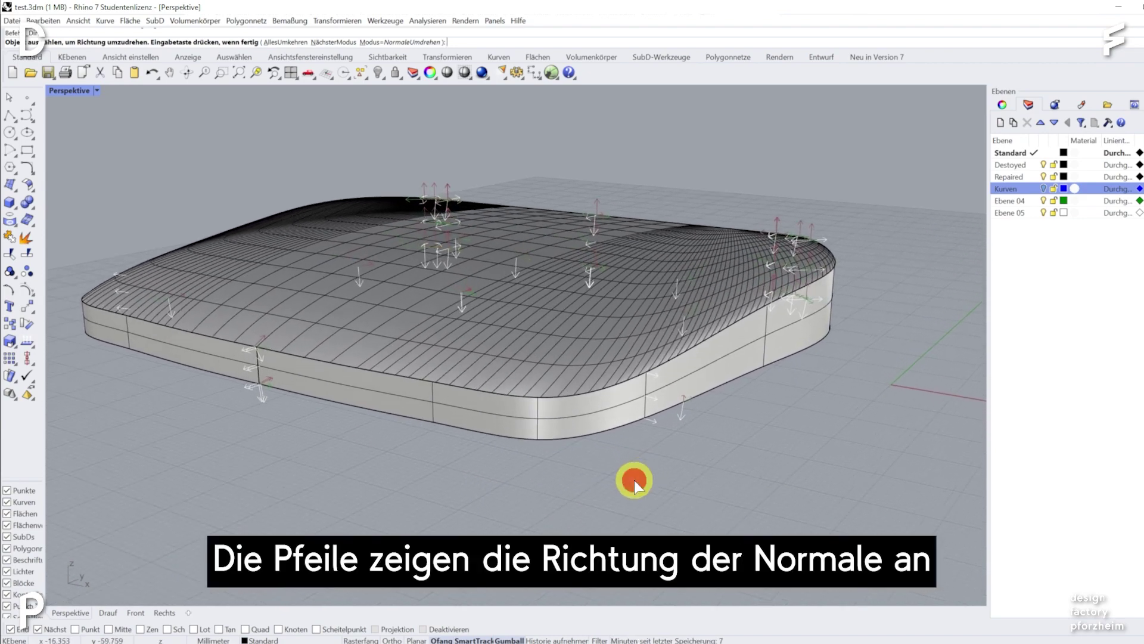
mouse_move(634, 484)
right_down()
mouse_move(634, 464)
mouse_move(652, 463)
mouse_move(631, 445)
mouse_move(638, 435)
mouse_move(541, 347)
right_up()
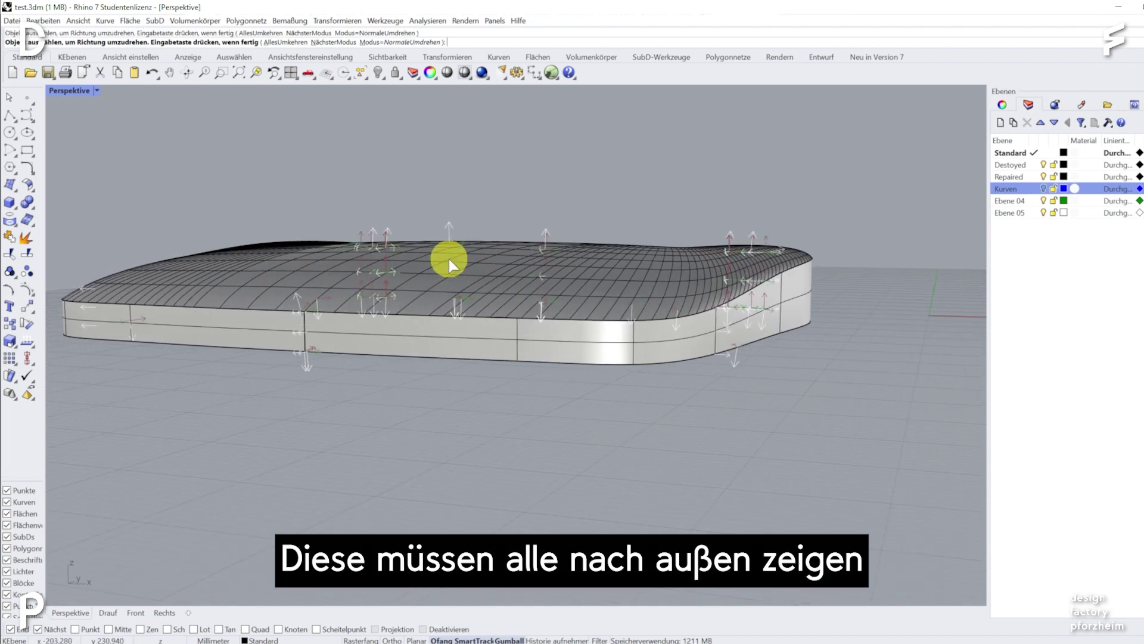
mouse_move(447, 370)
right_down()
mouse_move(303, 385)
mouse_move(553, 427)
right_up()
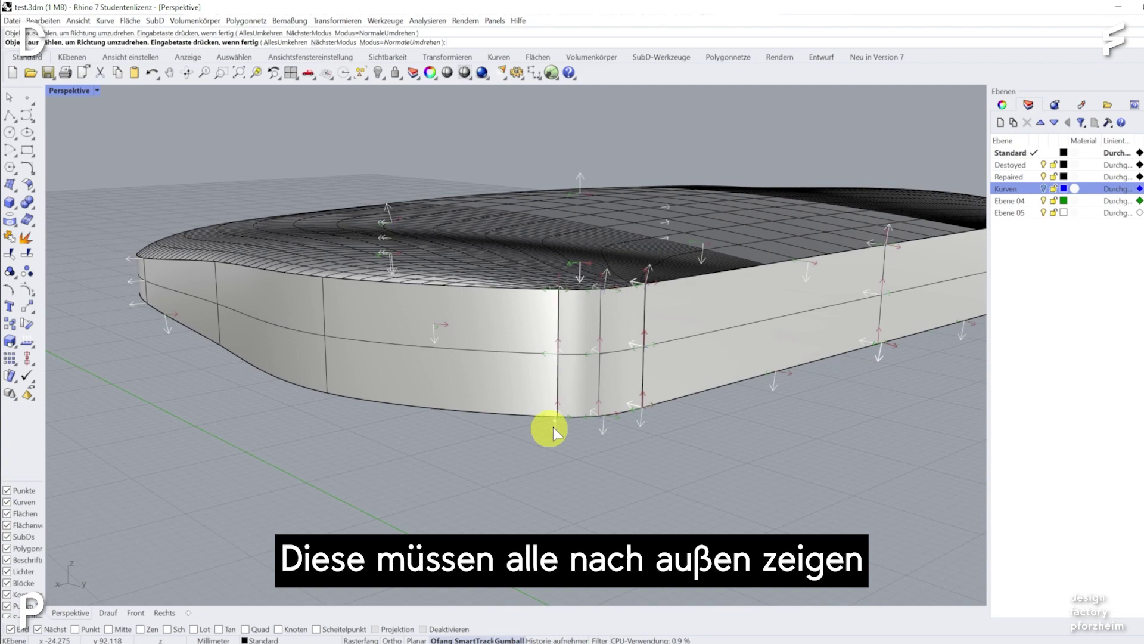
Flip the inward normals on the rounded corner and long side faces, check other faces, and confirm.
click(603, 352)
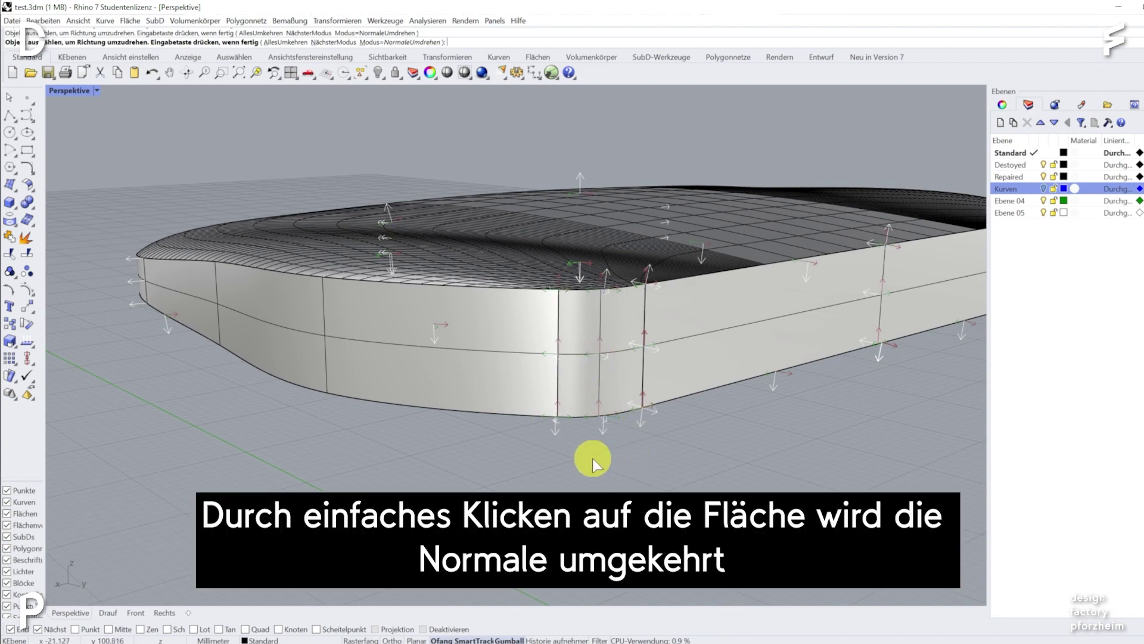
mouse_move(592, 459)
right_down()
mouse_move(575, 447)
mouse_move(642, 438)
mouse_move(598, 407)
right_up()
click(687, 306)
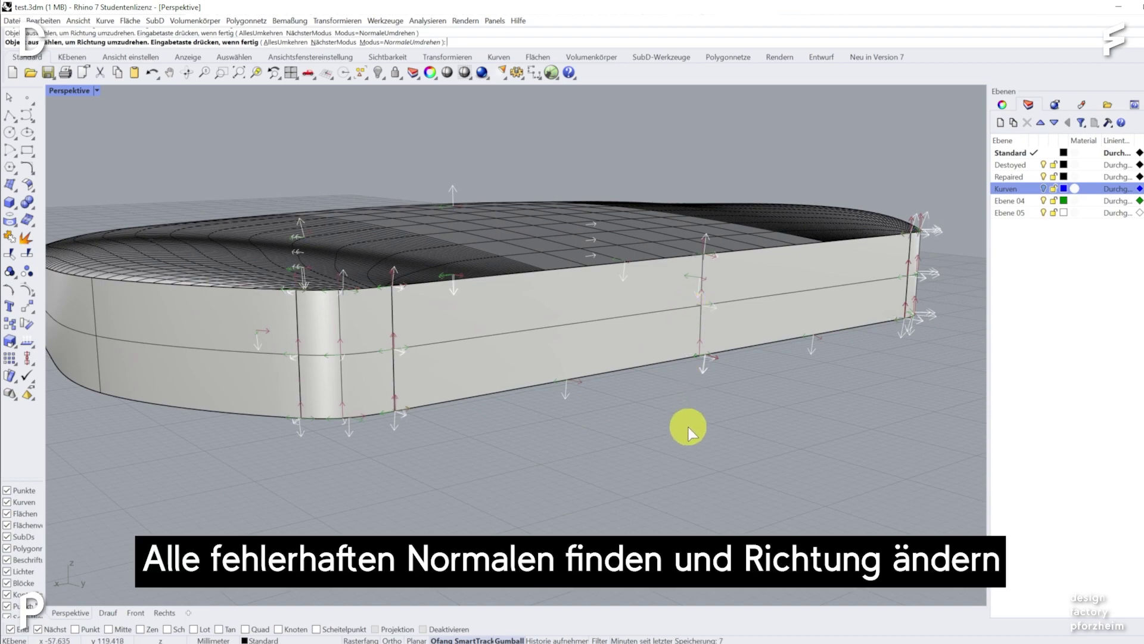
mouse_move(689, 432)
right_down()
mouse_move(712, 430)
mouse_move(664, 421)
mouse_move(664, 409)
mouse_move(575, 416)
mouse_move(592, 434)
mouse_move(701, 446)
right_up()
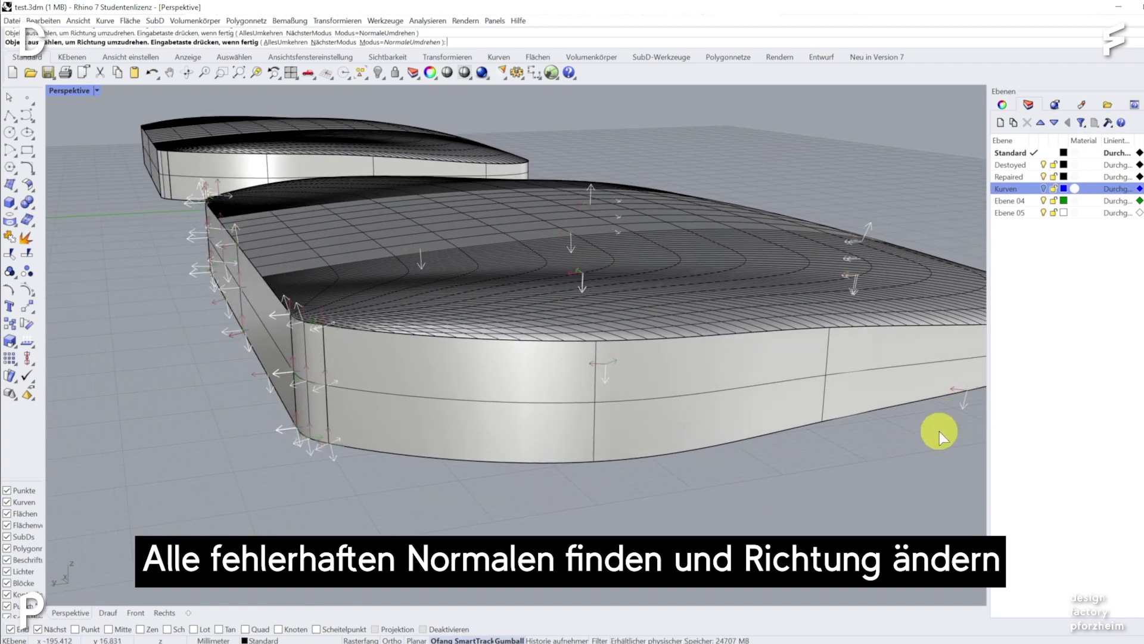
mouse_move(891, 388)
right_down()
mouse_move(810, 417)
mouse_move(779, 411)
mouse_move(846, 410)
right_up()
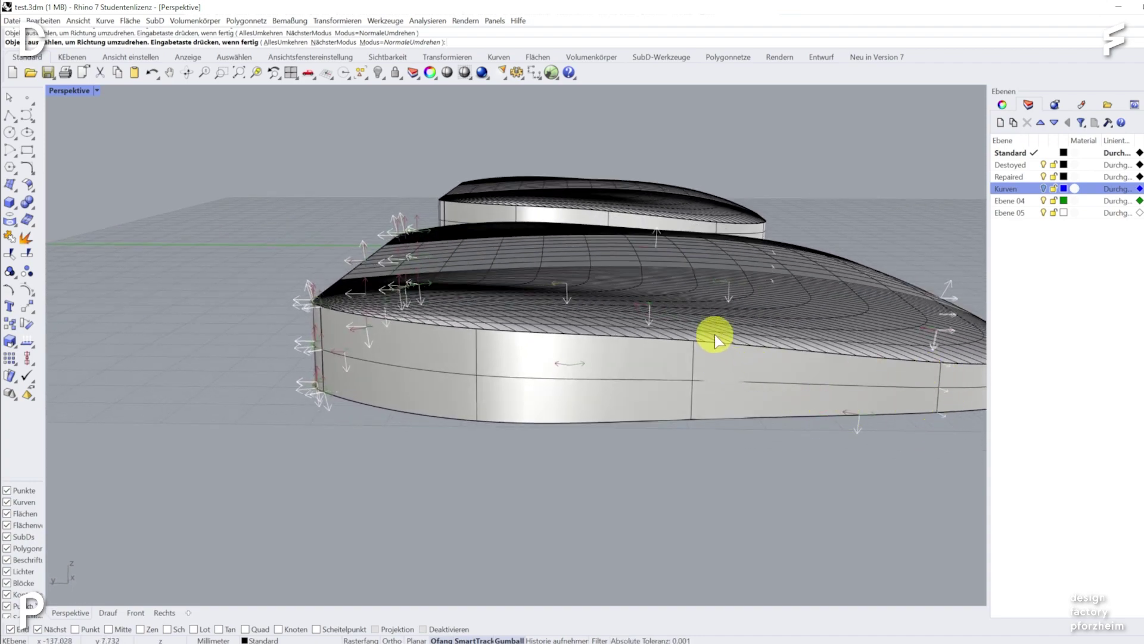
mouse_move(714, 334)
right_down()
mouse_move(730, 302)
mouse_move(524, 370)
mouse_move(718, 410)
right_up()
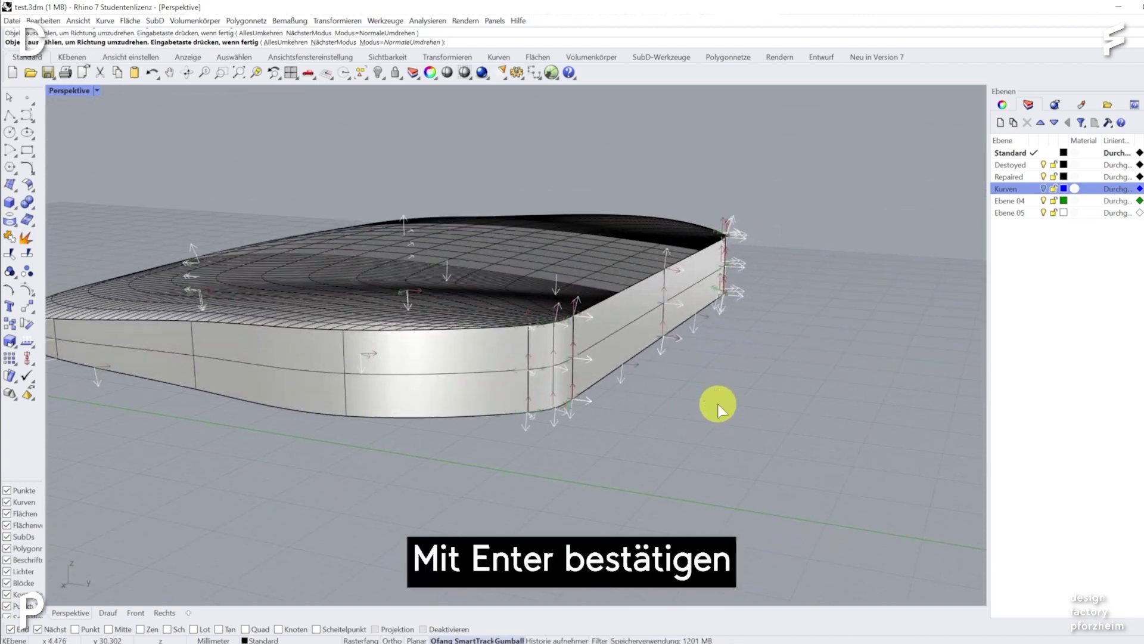
scroll(718, 410, down, 3)
key(Return)
End the Dir command and Boolean-union the window-selected repaired surfaces.
scroll(273, 415, down, 3)
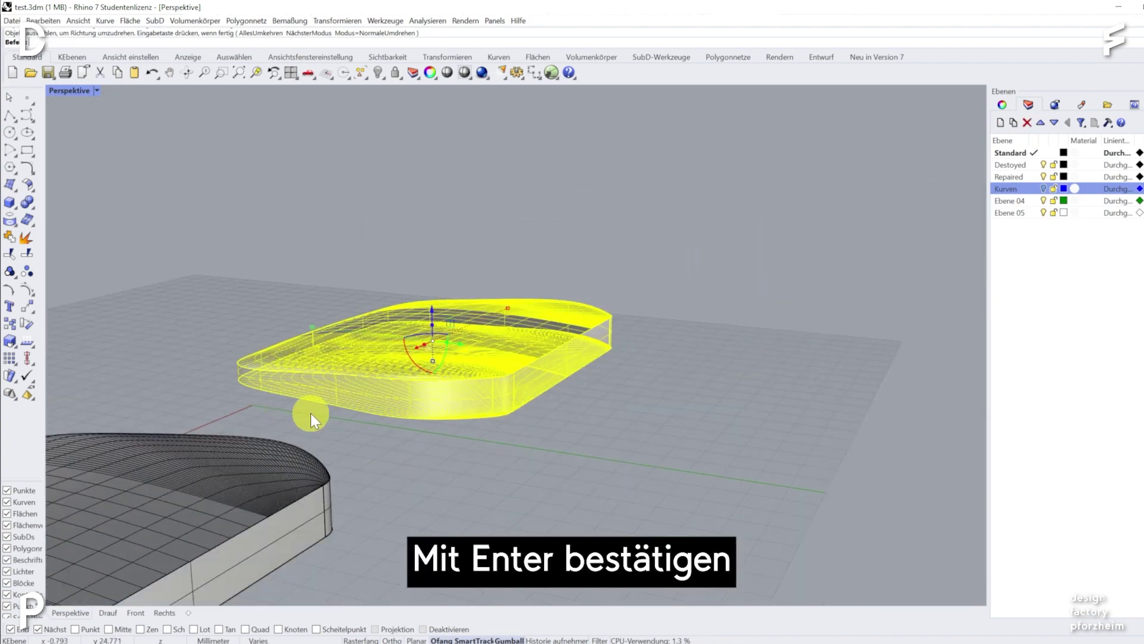
right_drag(309, 413, 584, 495)
key(Return)
mouse_move(667, 514)
right_down()
mouse_move(509, 456)
mouse_move(608, 463)
mouse_move(589, 460)
right_up()
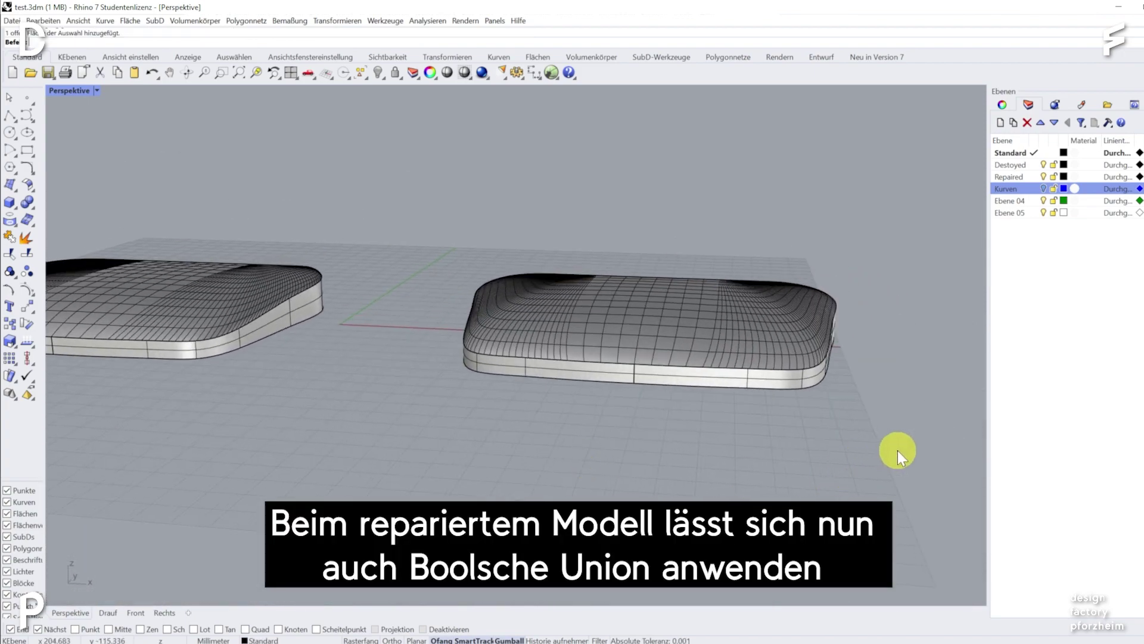
drag(463, 248, 445, 228)
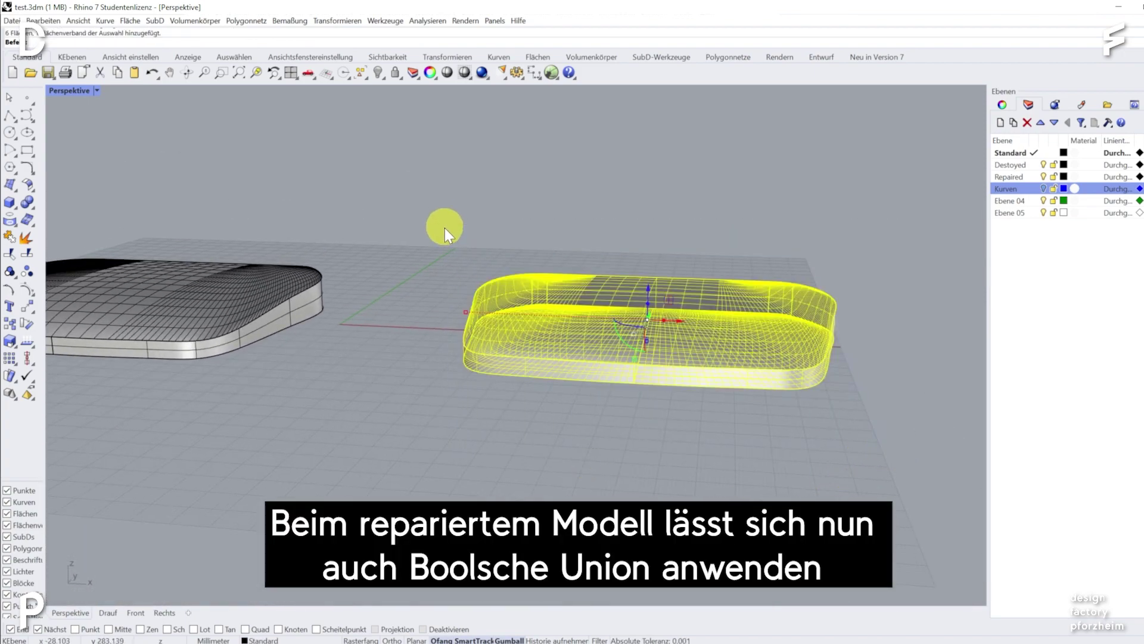
click(26, 202)
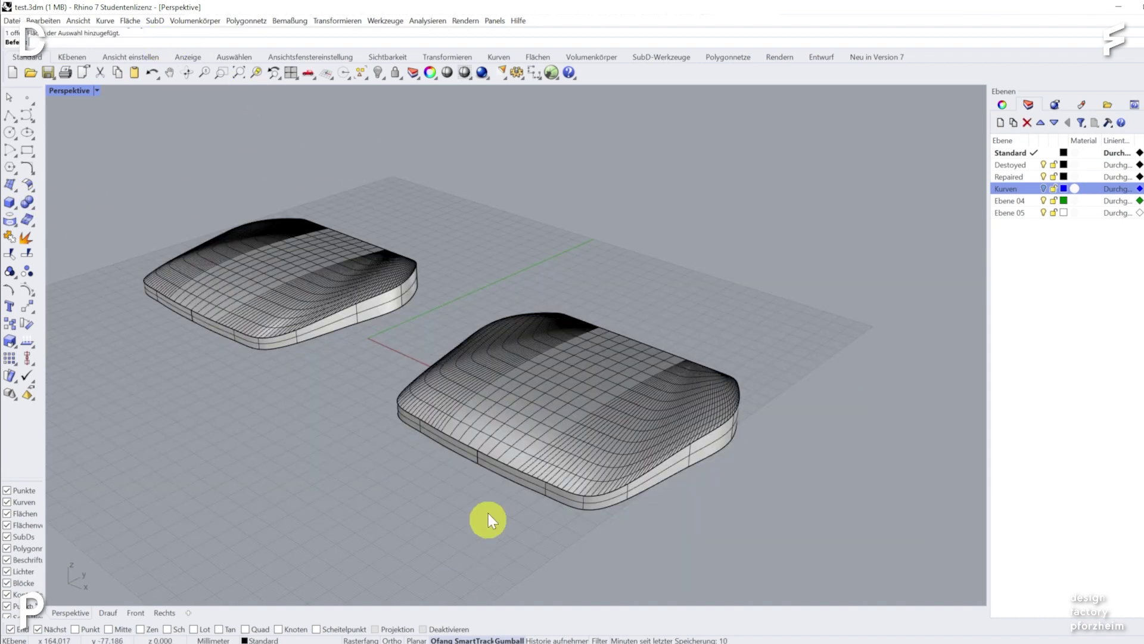
Compare the repaired right model with the unrepaired left one, then reselect the repaired solid.
click(496, 464)
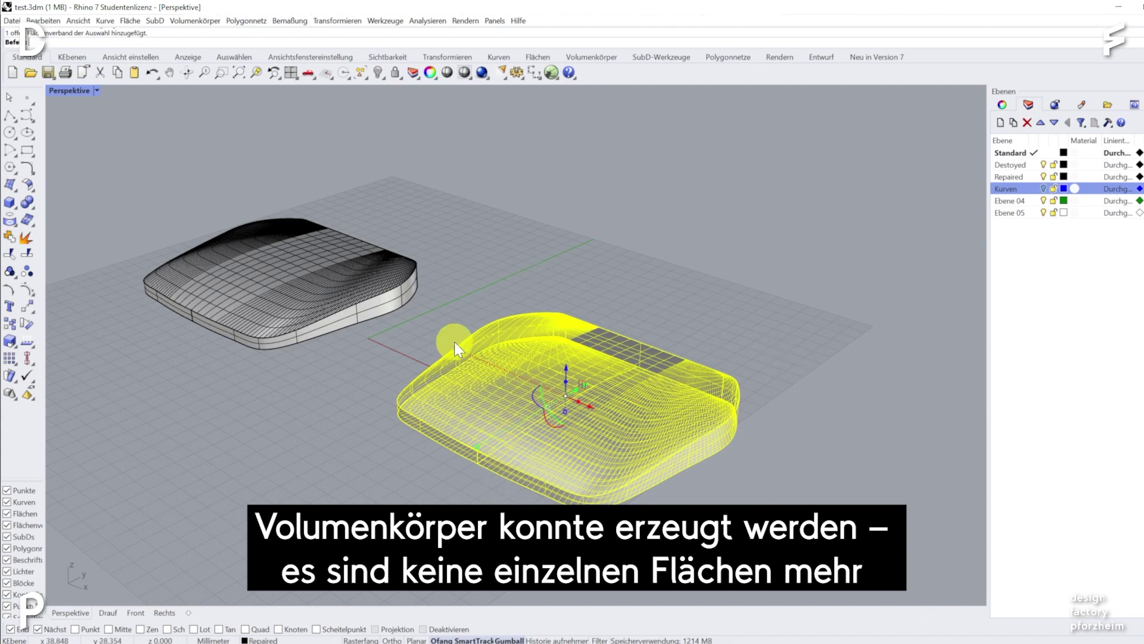
click(423, 312)
click(394, 299)
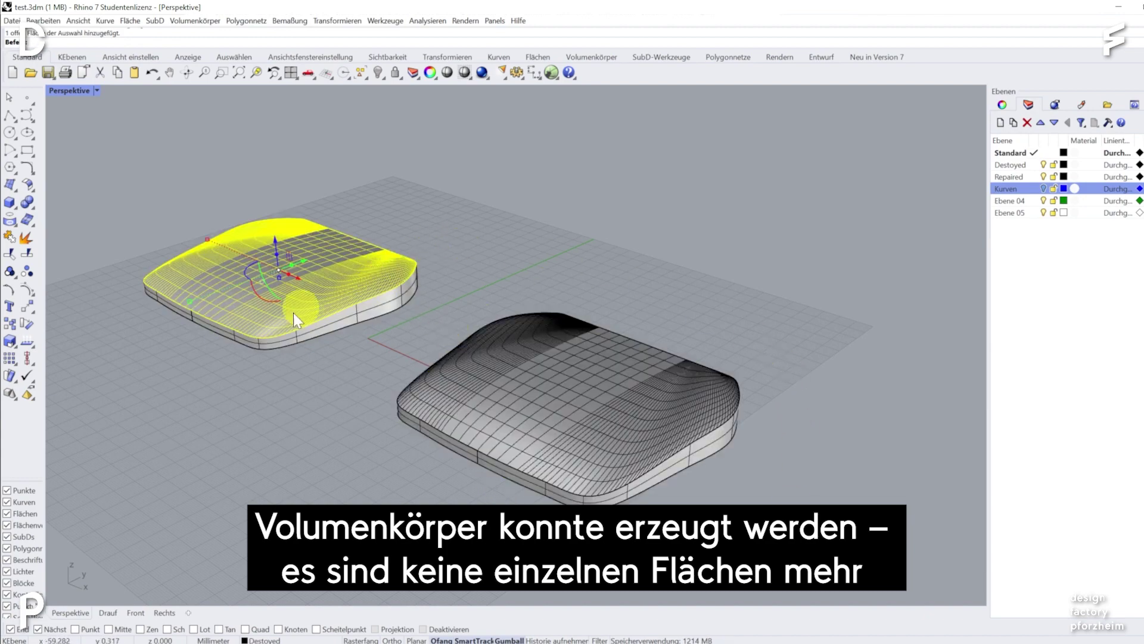
right_click(255, 338)
drag(377, 187, 379, 189)
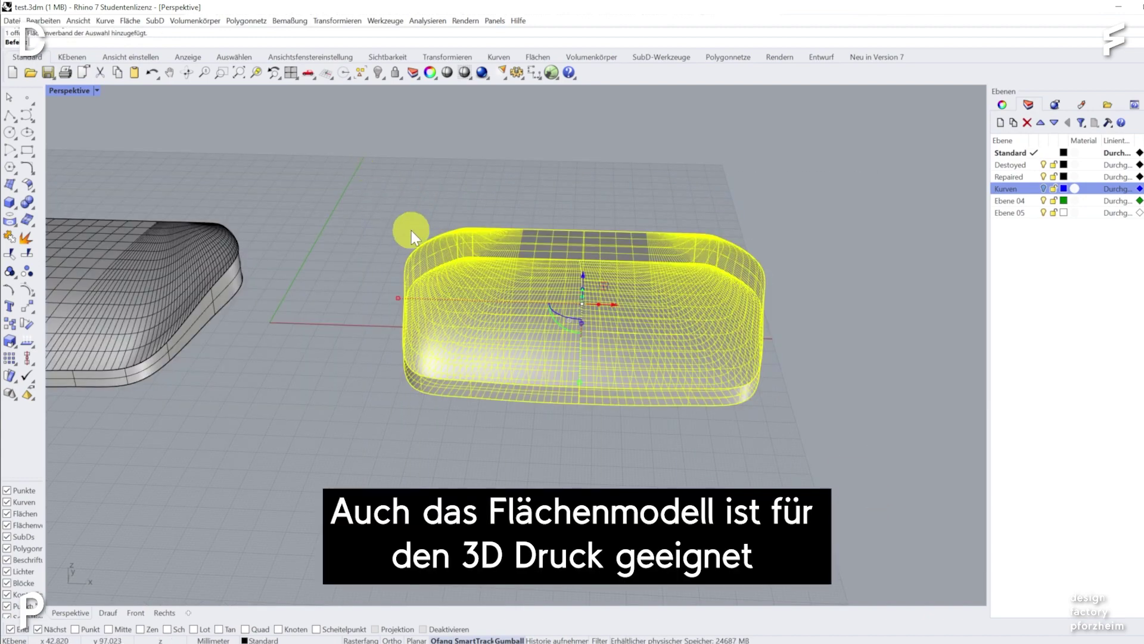
Export the selection as repaired.stl and slice it in PrusaSlicer.
click(12, 20)
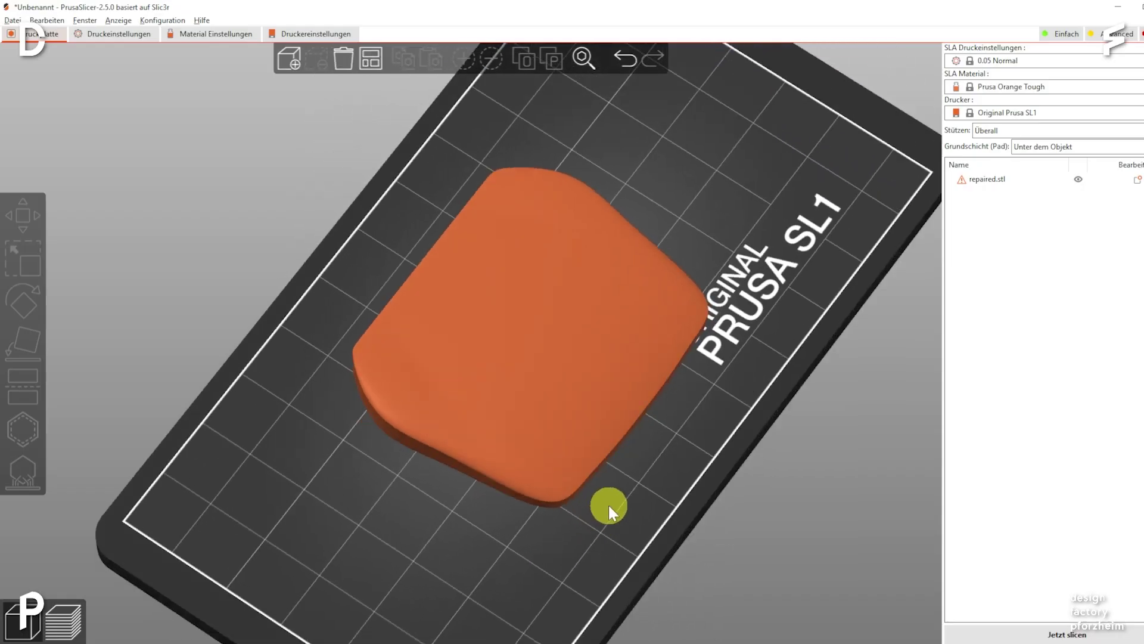
click(556, 374)
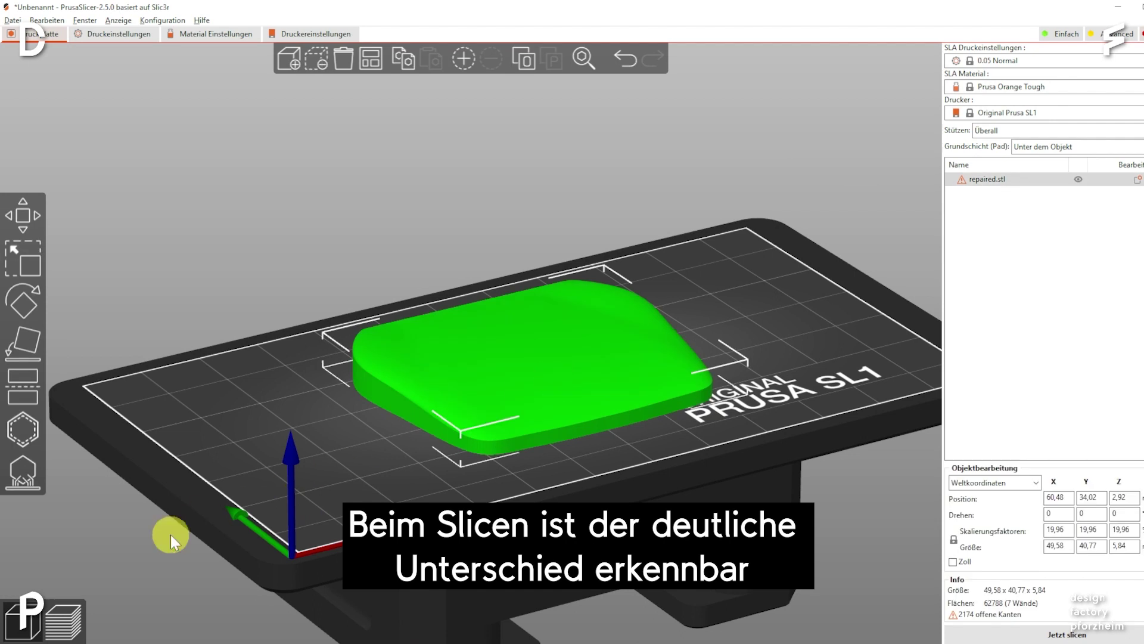
click(76, 610)
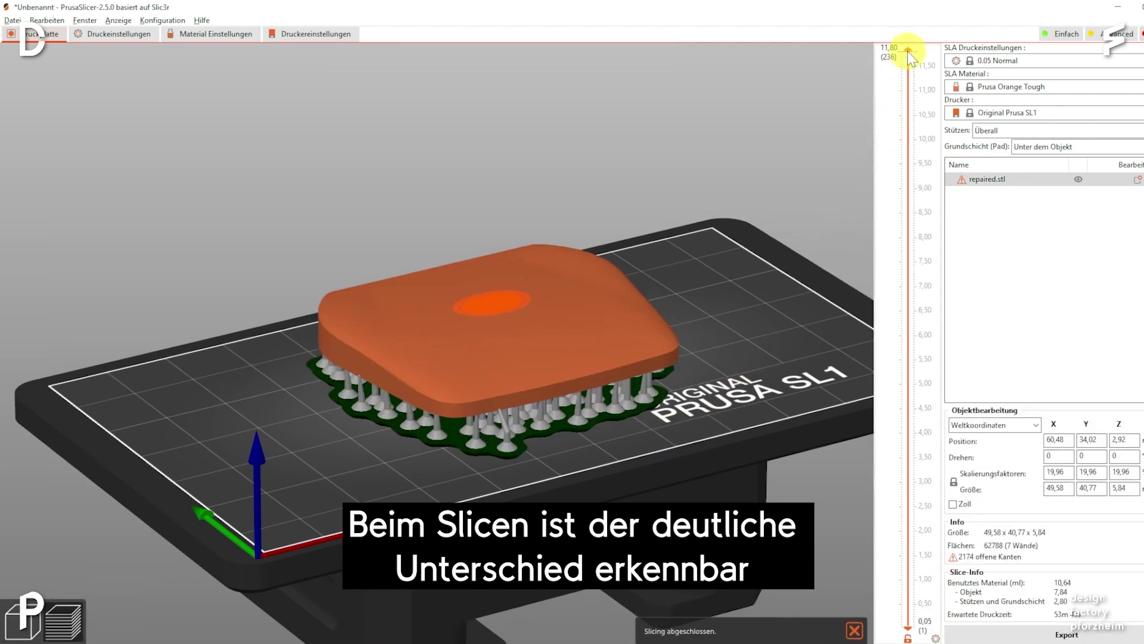
Lower the layer slider to inspect the closed cross-sections, restore all layers, and view the supports.
drag(915, 71, 919, 95)
mouse_move(924, 139)
mouse_down()
mouse_move(926, 356)
mouse_move(936, 300)
mouse_up()
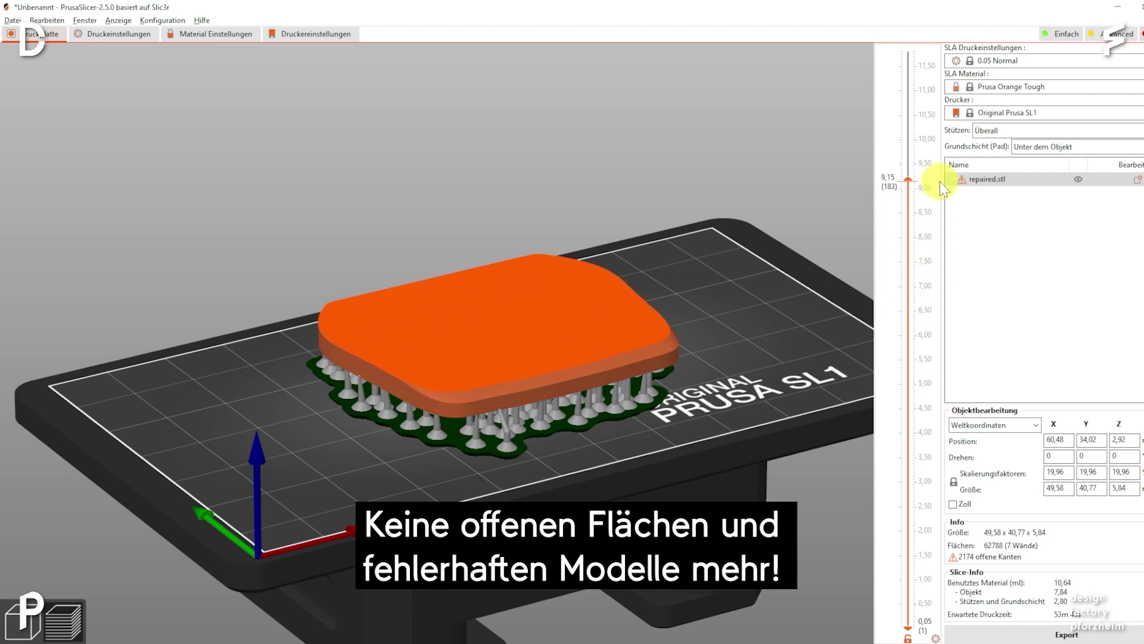
drag(935, 67, 935, 34)
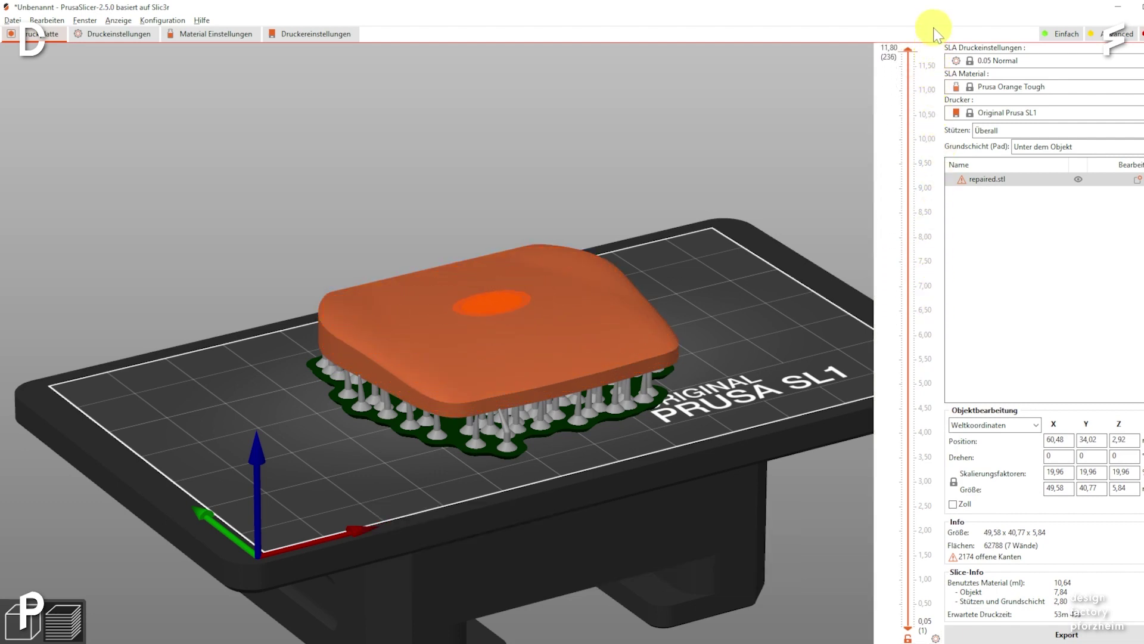
mouse_move(749, 298)
mouse_down()
mouse_move(702, 371)
mouse_move(669, 319)
mouse_move(741, 332)
mouse_move(813, 323)
mouse_up()
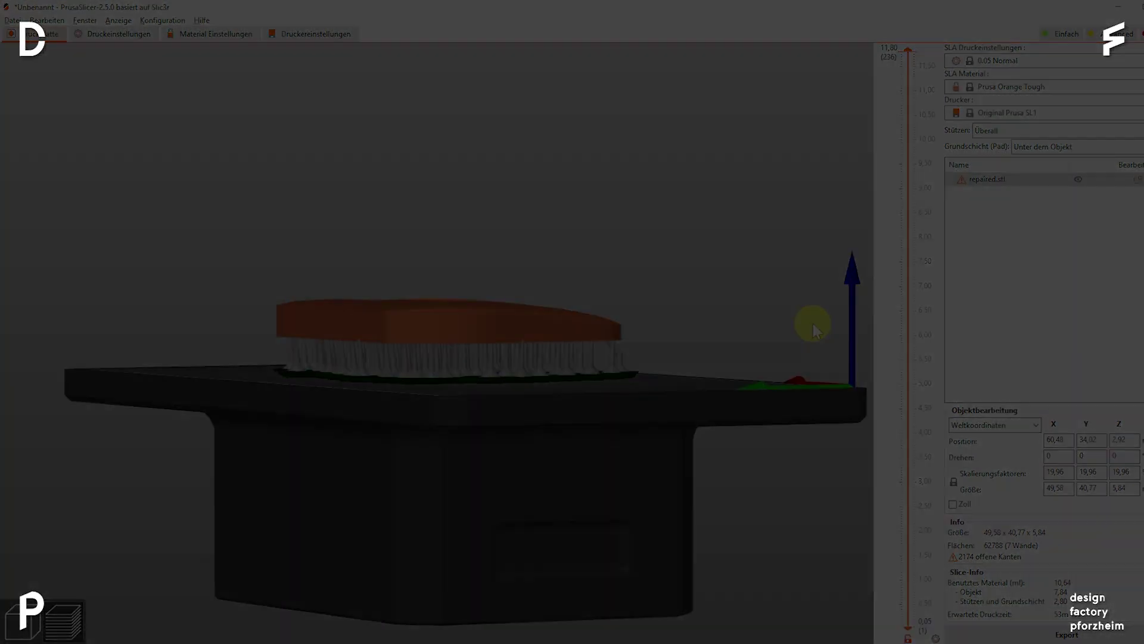